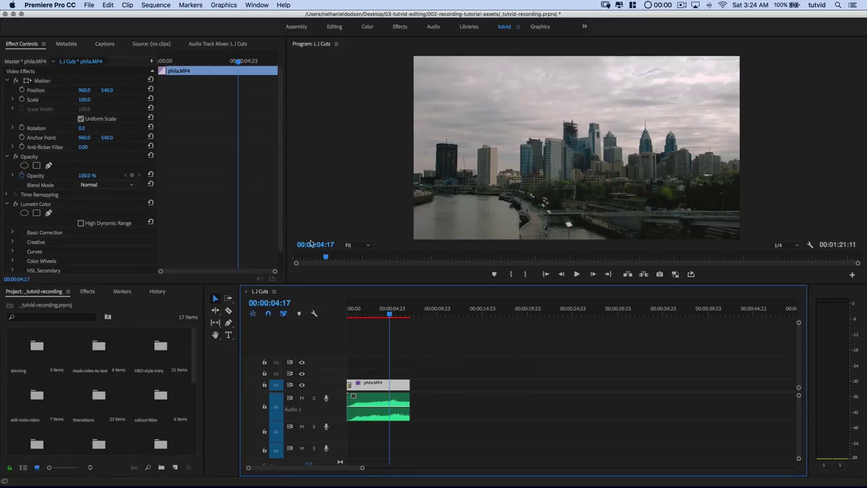
Place basketball-game-scene.mp4 on the timeline at 00:00:08:14 and play it from its start
scroll(144, 396, down, 5)
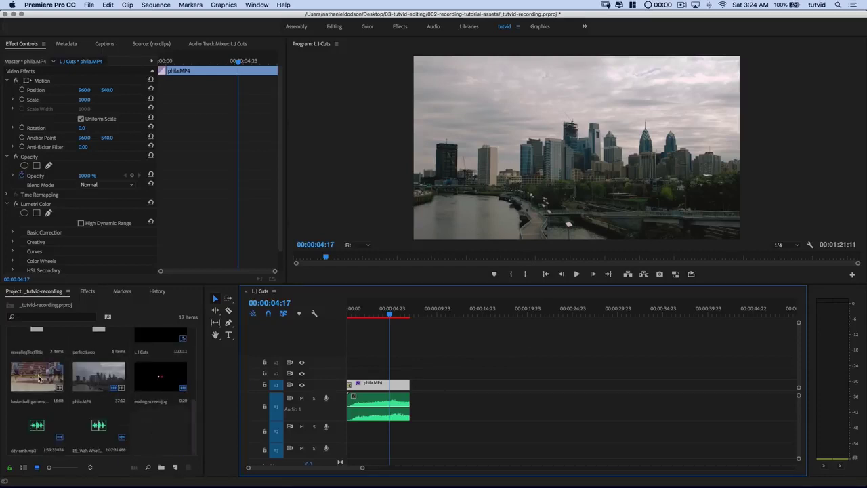
click(39, 378)
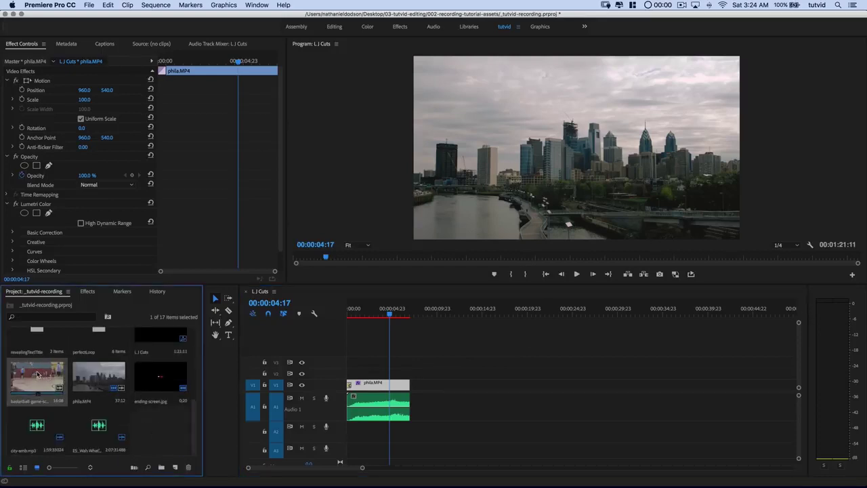
click(425, 314)
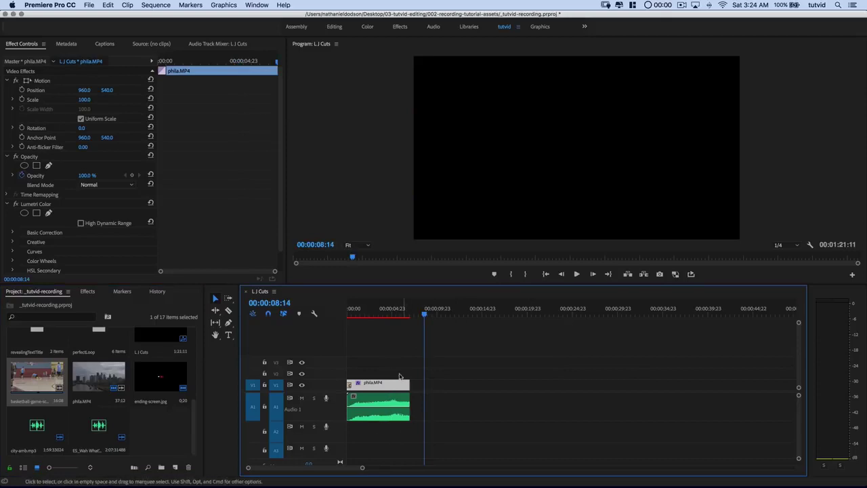
click(23, 378)
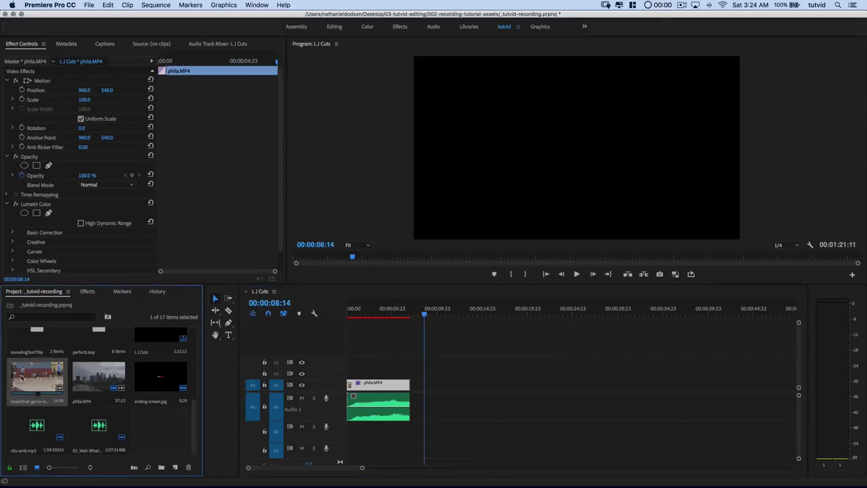
key(period)
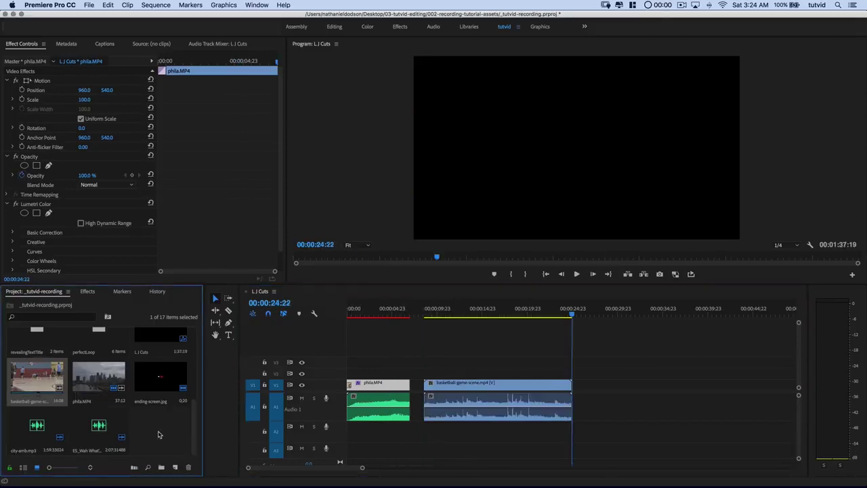
click(425, 316)
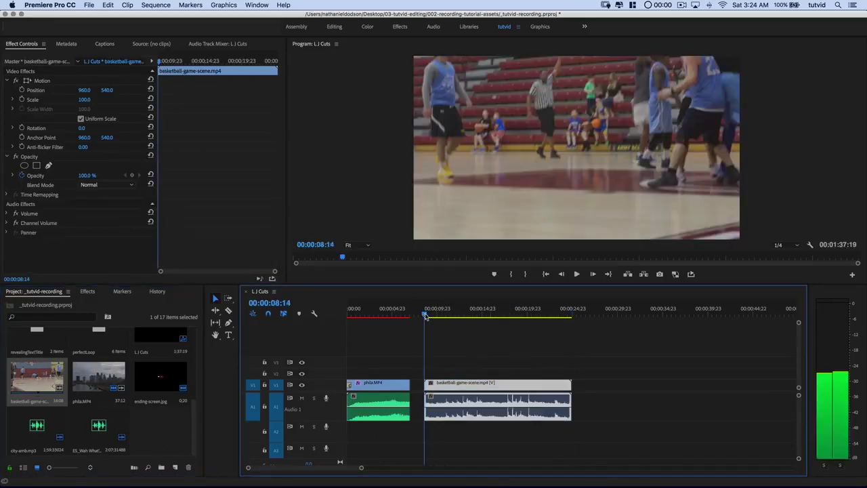
key(space)
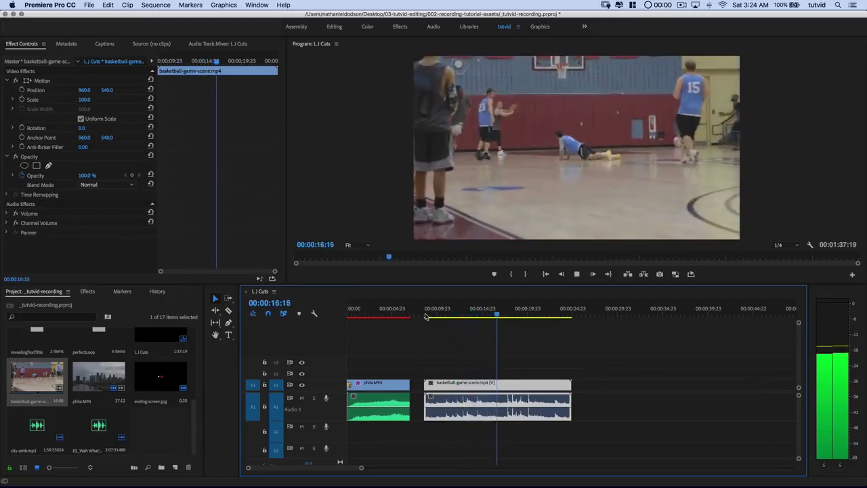
click(425, 315)
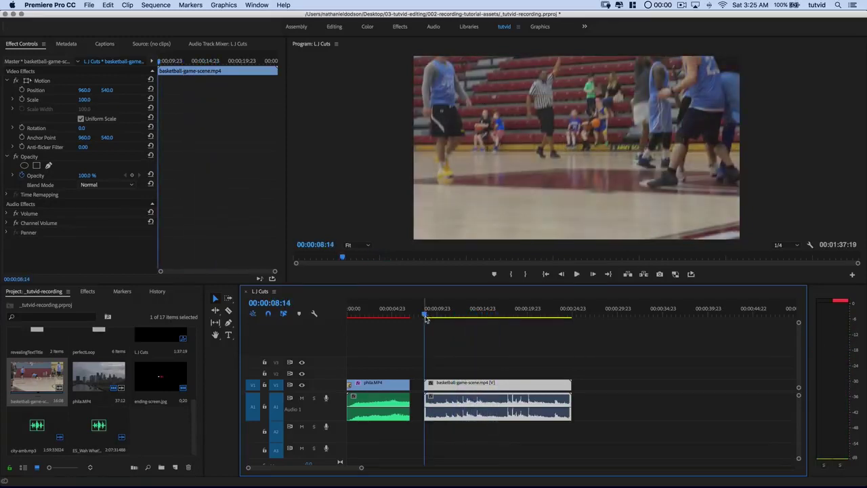
Ripple delete the empty gap between phila.MP4 and basketball-game-scene.mp4 on the timeline
click(393, 385)
click(439, 390)
click(420, 387)
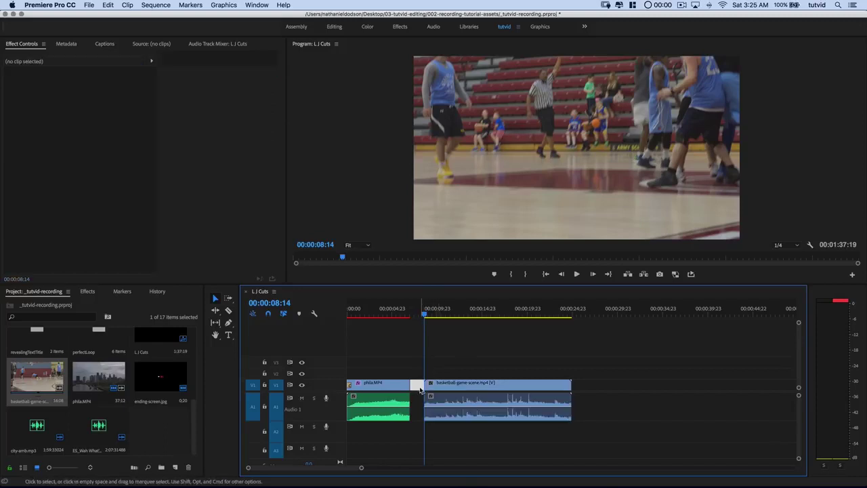
right_click(418, 385)
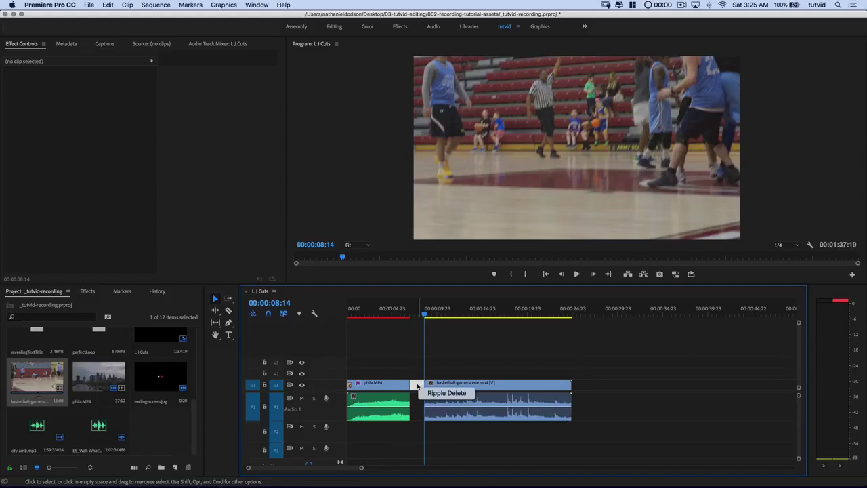
click(447, 389)
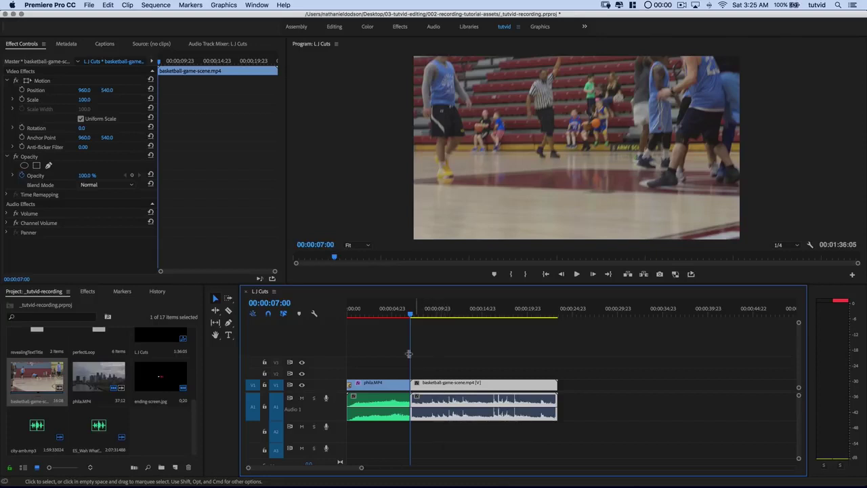
Move the basketball clip to start at 00:00:05:00, overwriting the end of phila.MP4 and its audio, and scrub across the cut
click(393, 313)
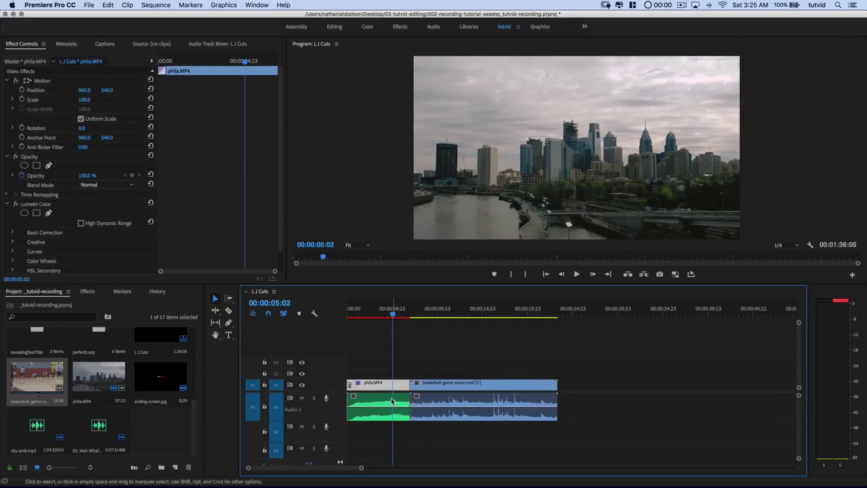
drag(386, 312, 411, 314)
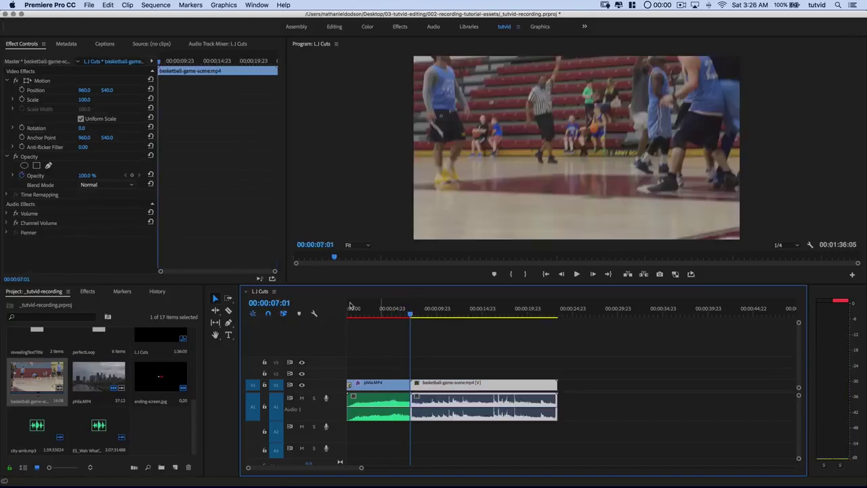
click(263, 302)
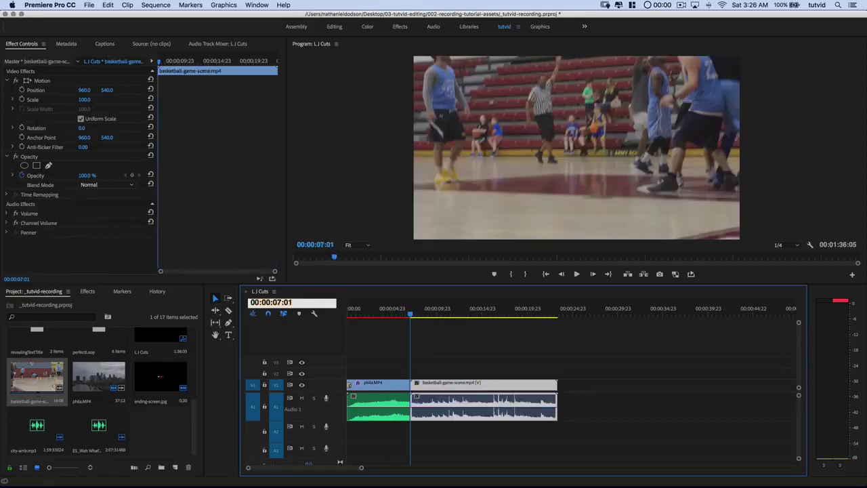
text(5)
key(Return)
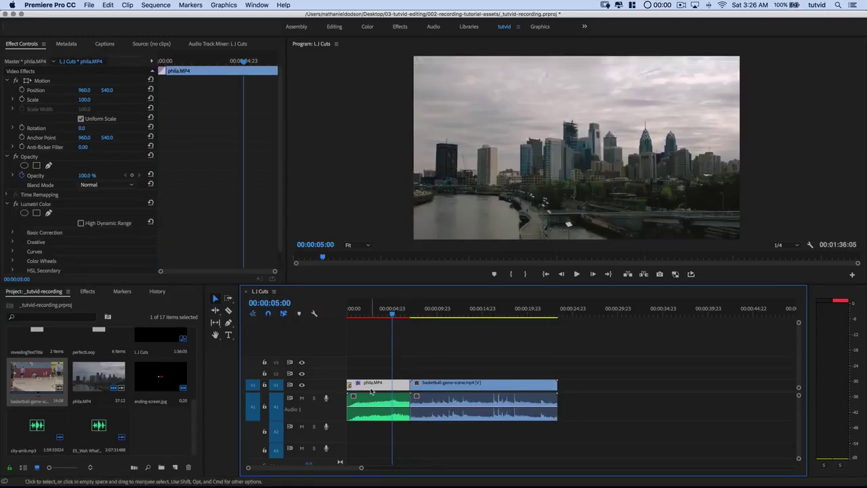
click(458, 380)
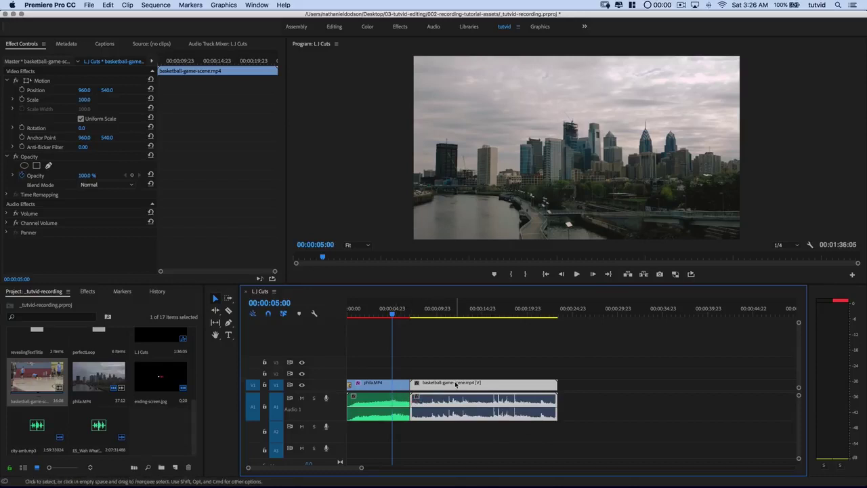
drag(456, 383, 403, 375)
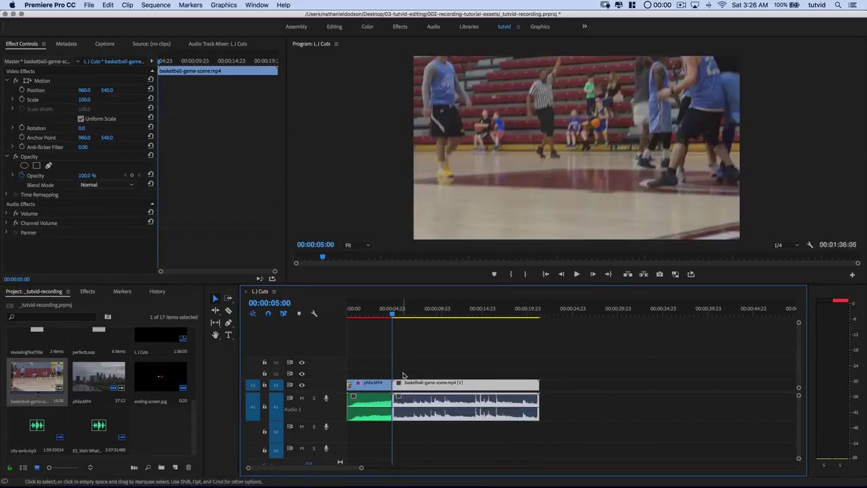
drag(395, 316, 388, 313)
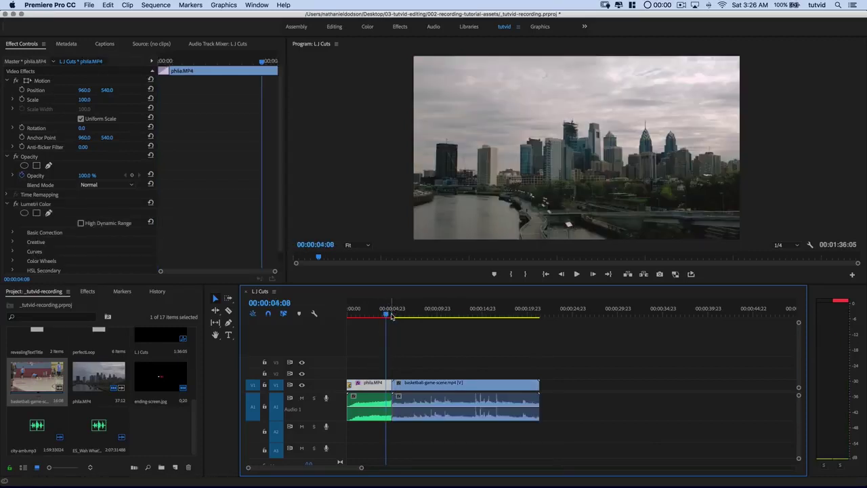
click(399, 316)
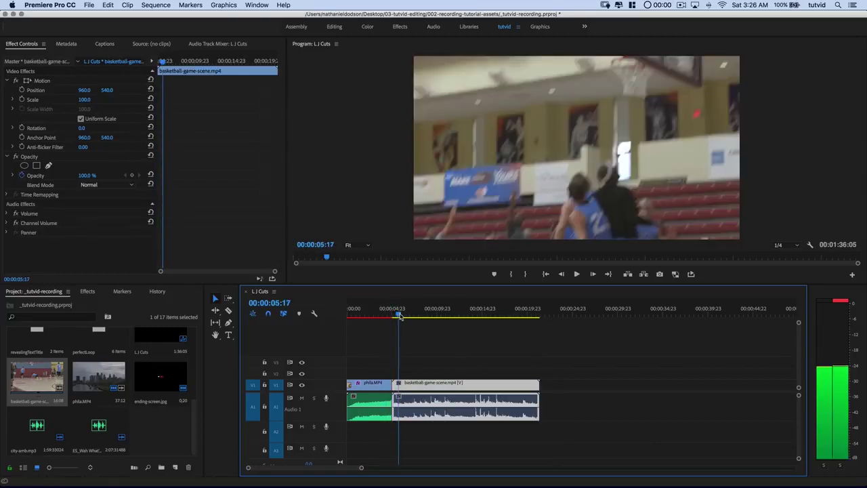
drag(400, 316, 385, 315)
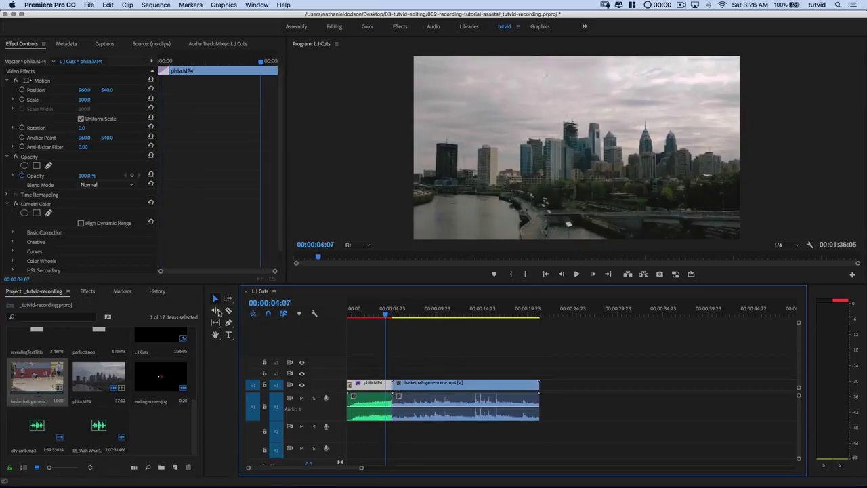
Roll only the video edit point between phila.MP4 and the basketball clip to 00:00:07:00 with the Rolling Edit tool, leaving the audio cut in place
click(218, 312)
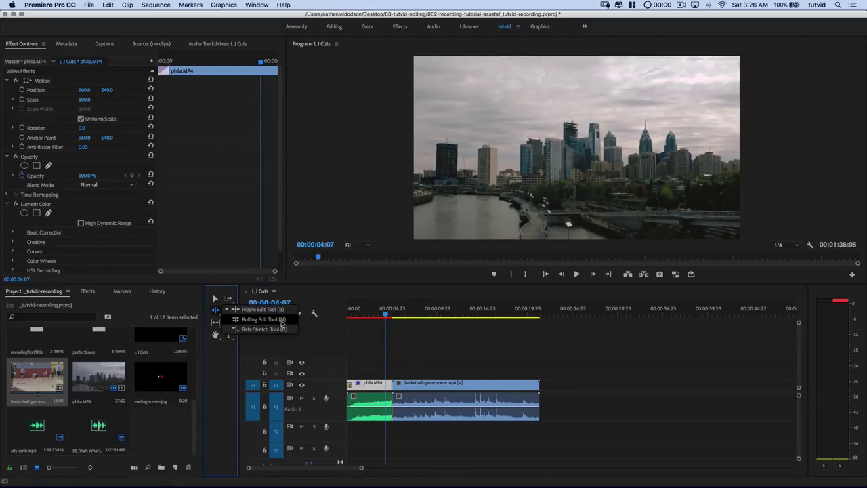
click(281, 324)
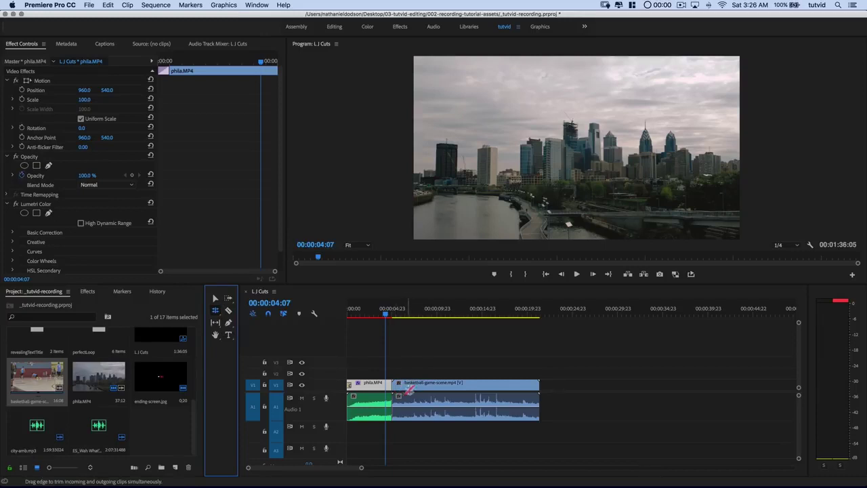
key(equal)
key(equal)
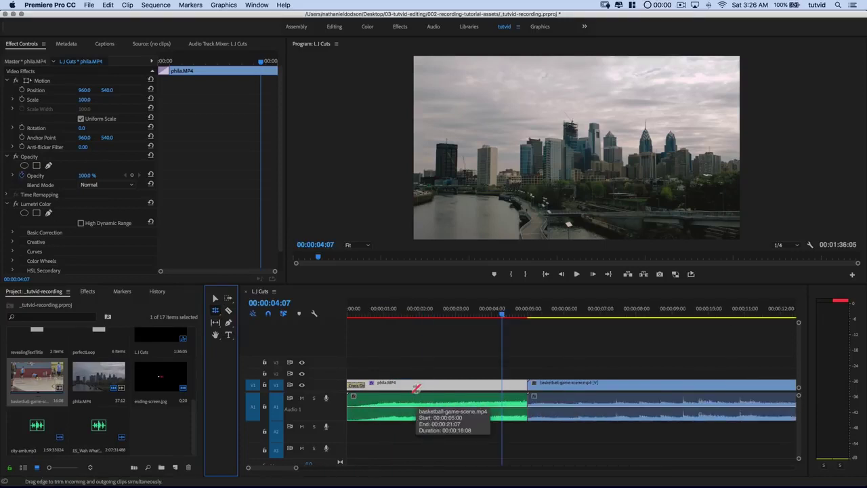
scroll(523, 372, right, 5)
scroll(523, 372, left, 1)
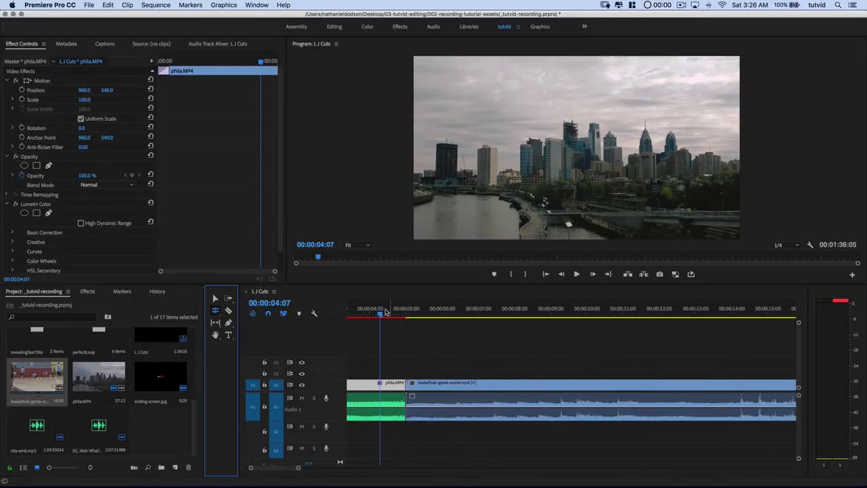
drag(384, 312, 479, 327)
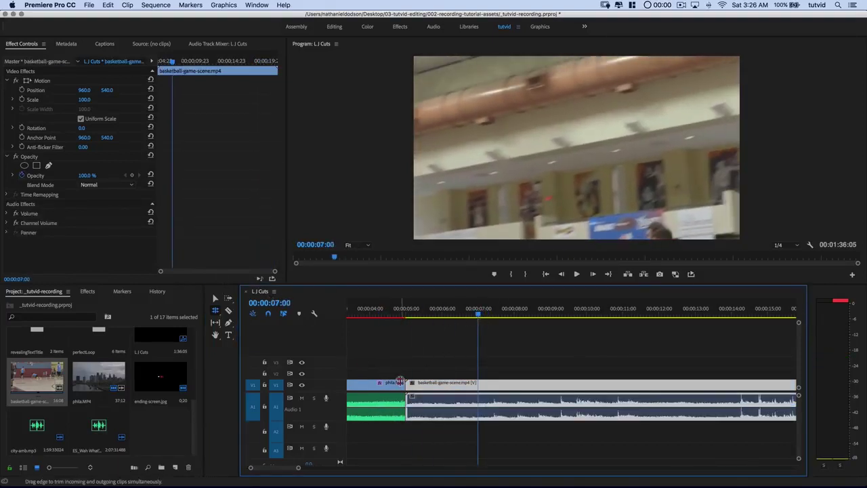
key(alt)
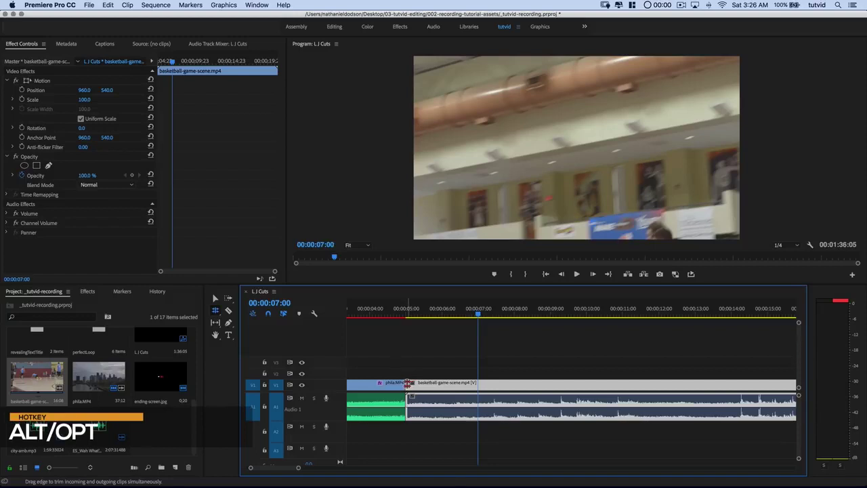
drag(408, 383, 477, 385)
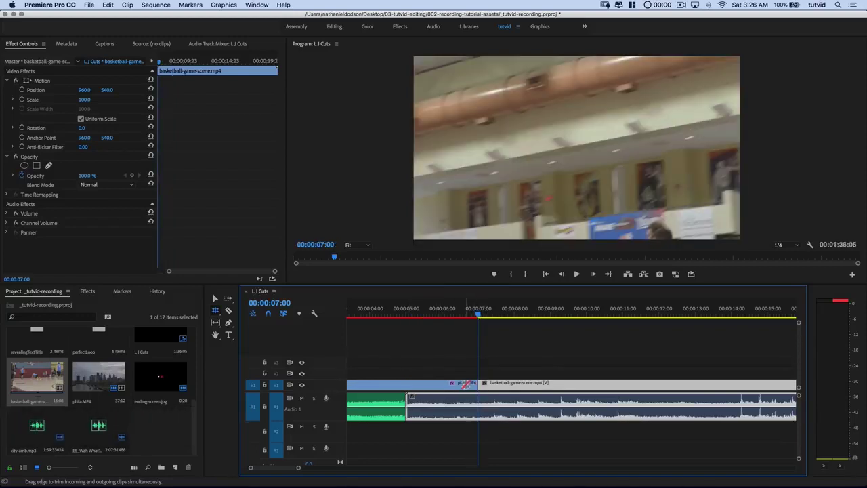
Play the sequence from about 00:00:03:07 through the offset audio and video cuts to review the J cut
key(minus)
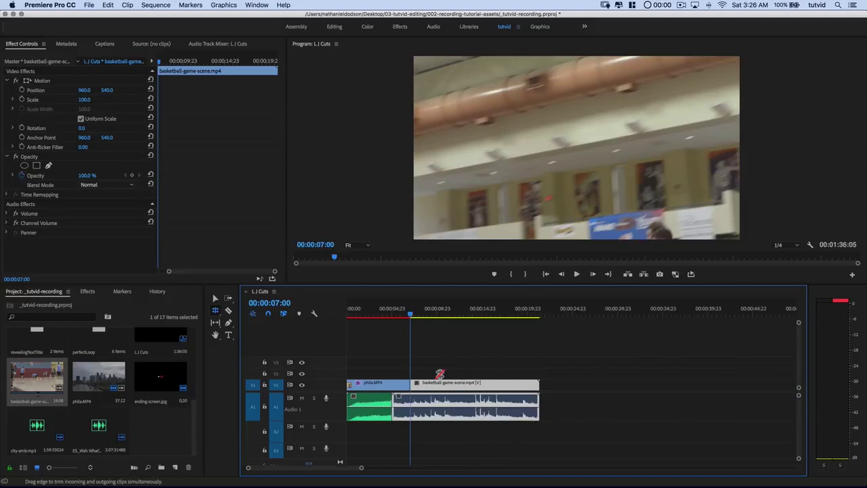
click(377, 310)
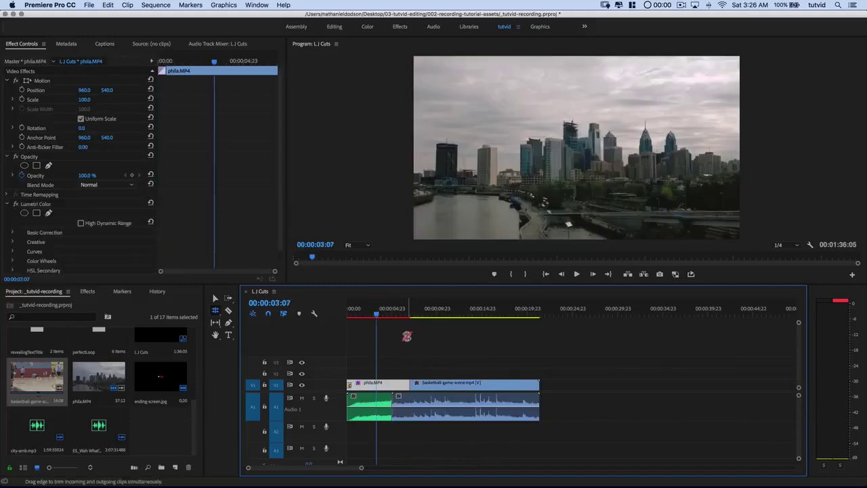
key(space)
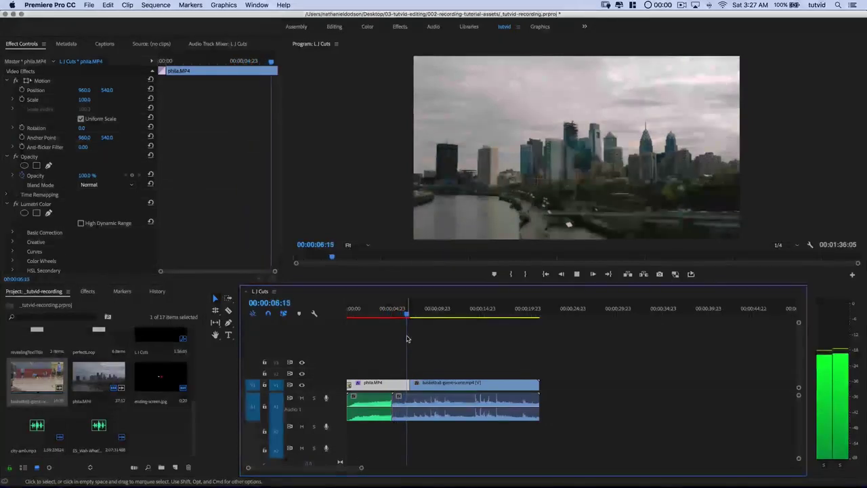
key(space)
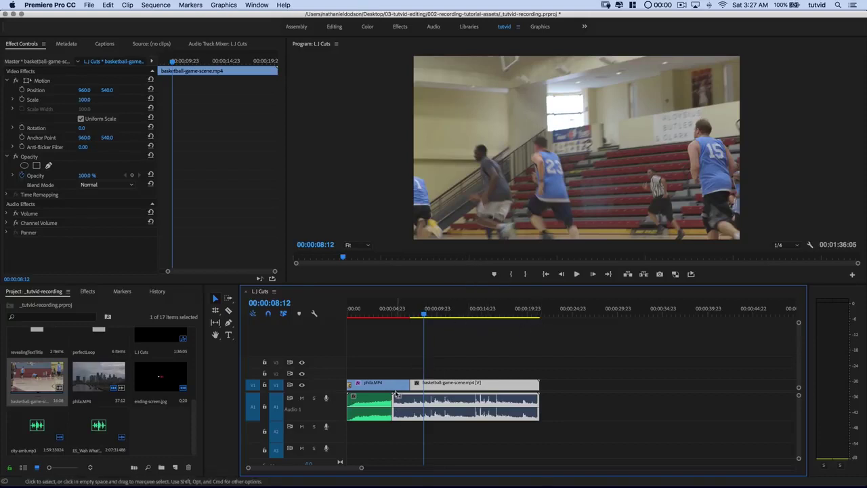
Apply the Constant Power audio crossfade at the cut between the city ambience and the basketball audio, starting at the cut
key(=)
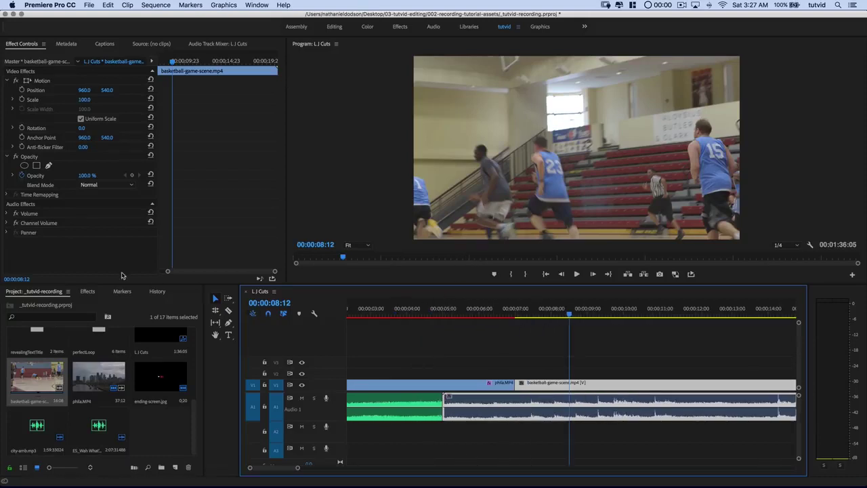
click(88, 292)
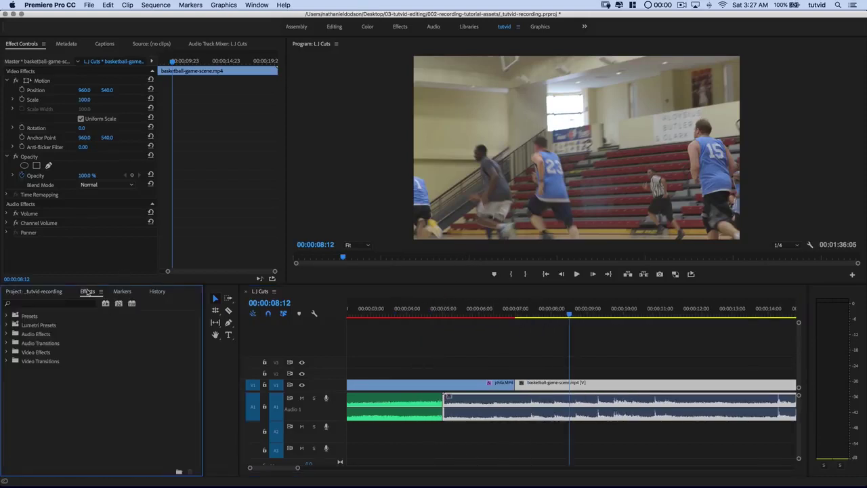
double_click(43, 344)
click(44, 354)
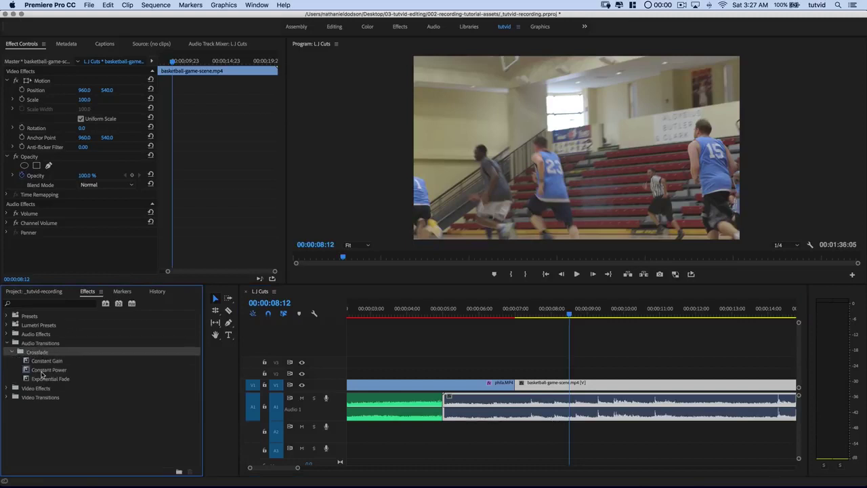
drag(42, 371, 456, 402)
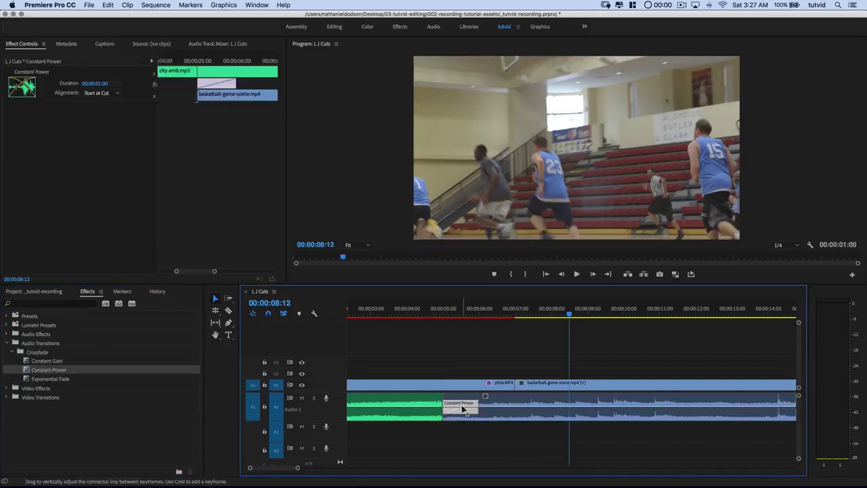
Shorten the Constant Power crossfade at the city-to-basketball audio cut to 00:00:00:10 and play from 00:00:03:18 to hear it
click(462, 410)
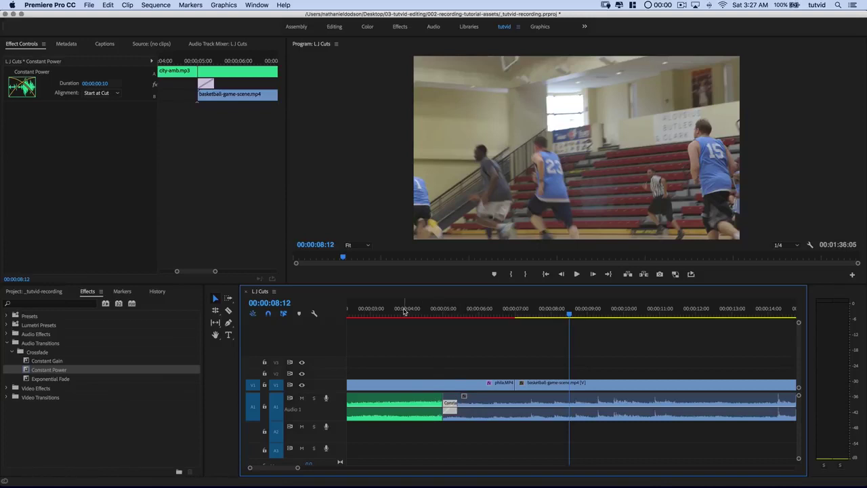
click(399, 311)
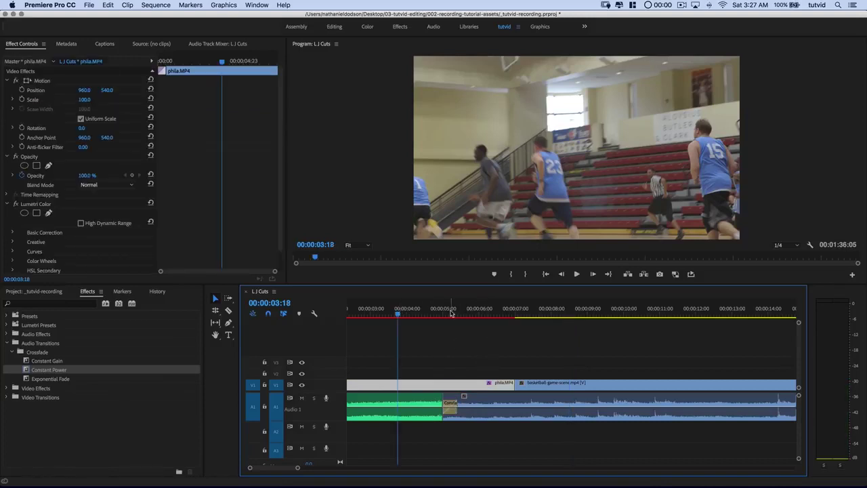
key(space)
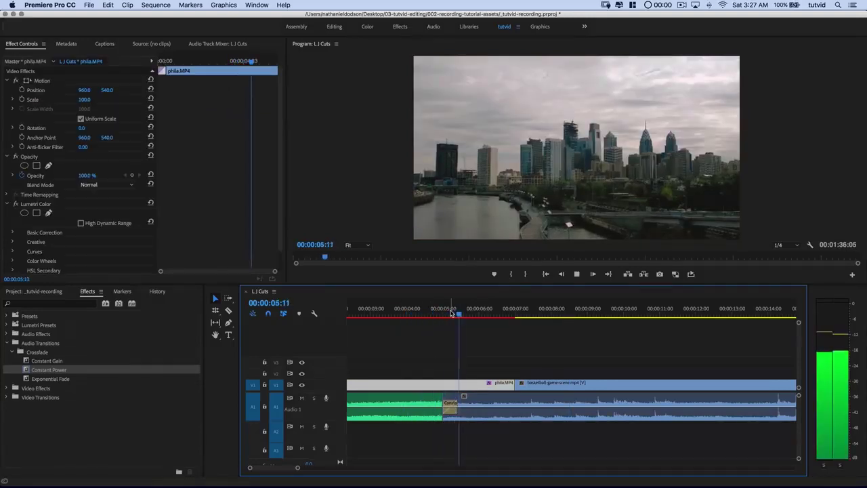
key(space)
Select ending-screen.jpg together with its music clip and move both earlier, so the image starts at about 00:00:32:00
key(backslash)
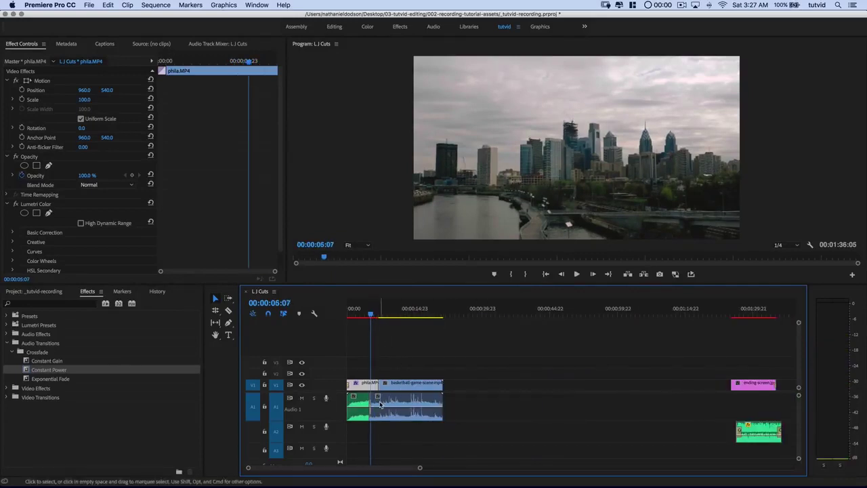
key(equal)
key(equal)
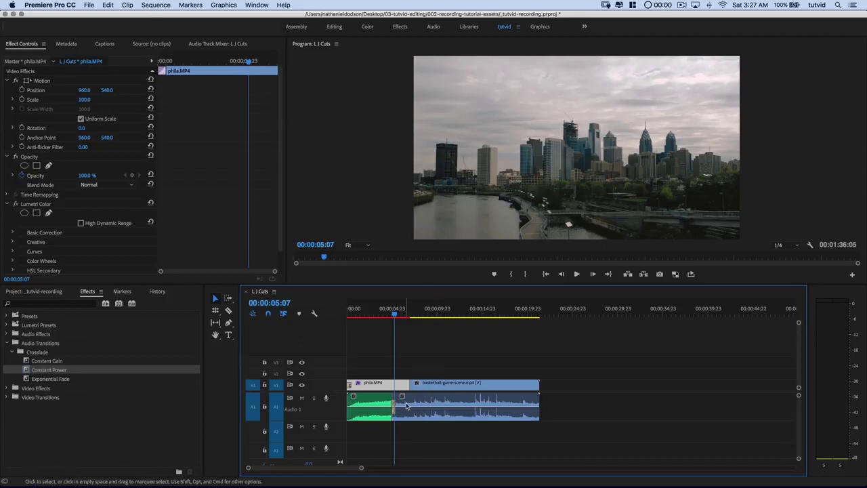
scroll(447, 396, right, 1)
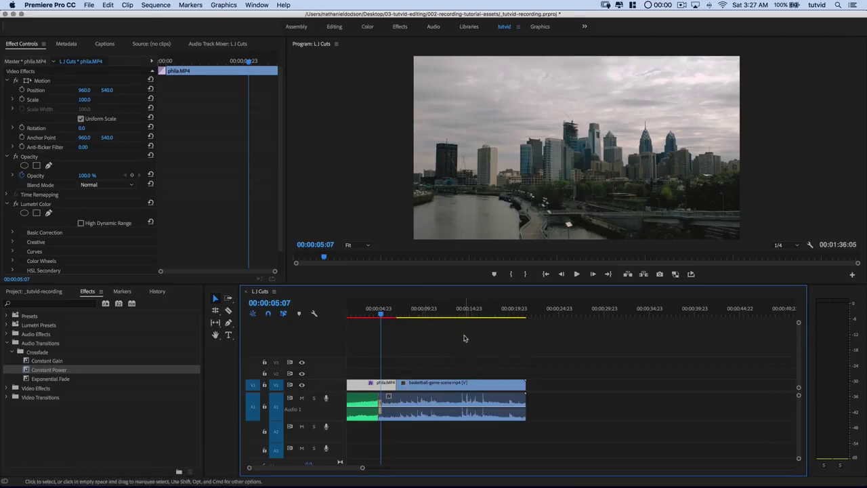
click(493, 310)
click(502, 386)
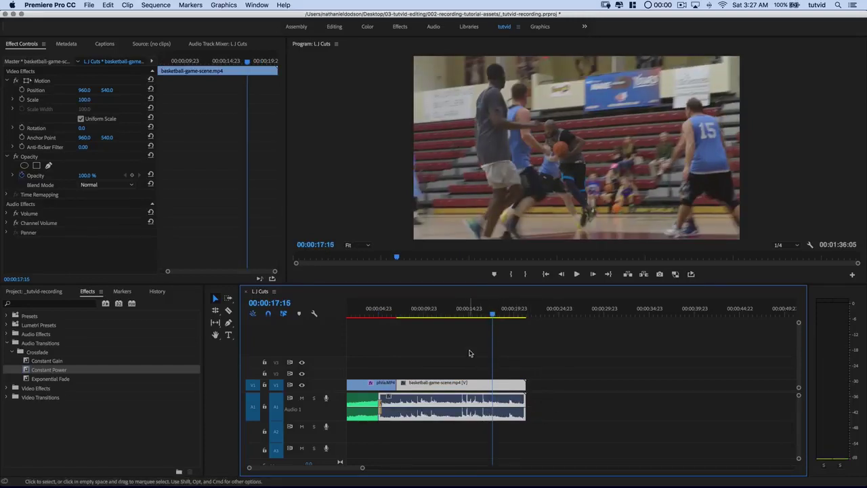
scroll(572, 410, right, 10)
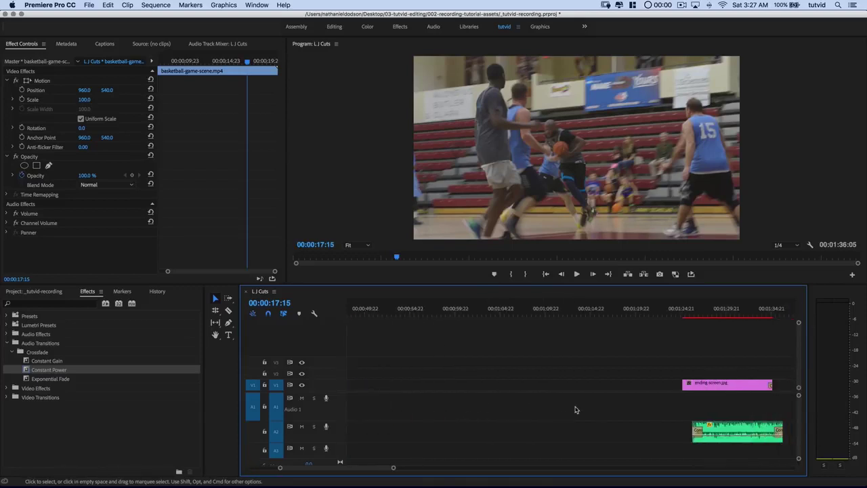
drag(581, 383, 601, 431)
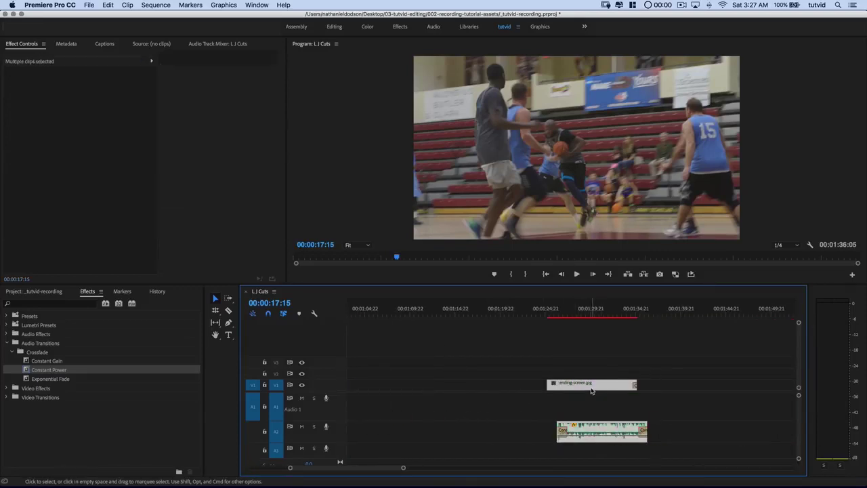
drag(591, 390, 411, 391)
scroll(389, 397, left, 8)
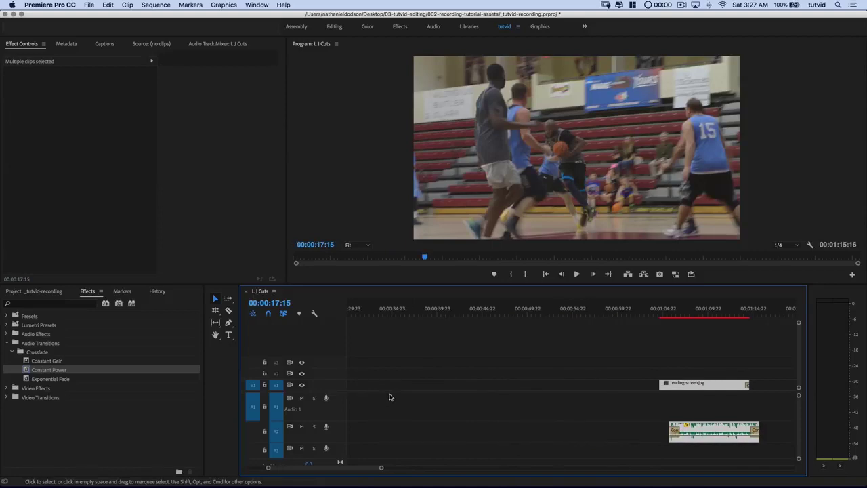
drag(703, 388, 407, 390)
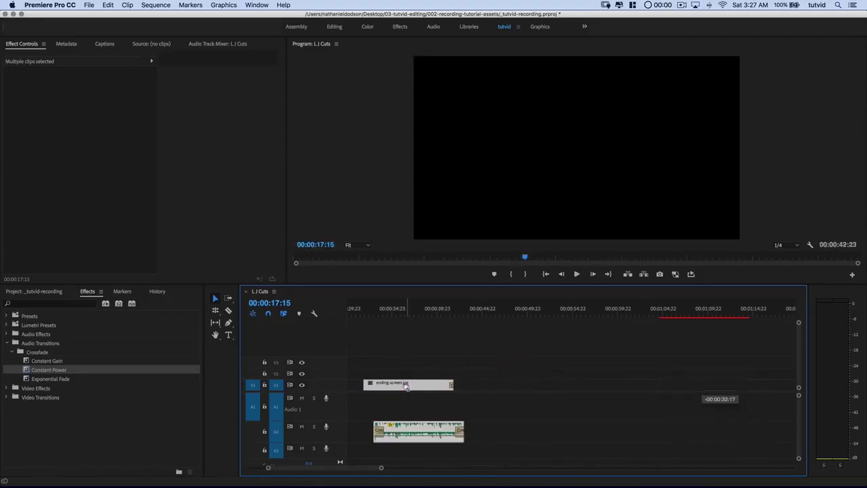
scroll(553, 398, left, 8)
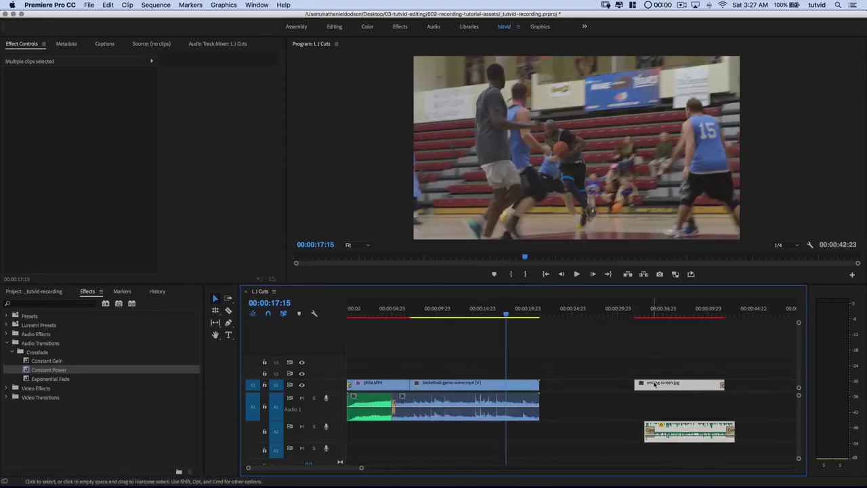
Place ending-screen.jpg and its music clip directly after the basketball clip without overwriting its end, undoing the overlapping first placement
drag(654, 384, 557, 384)
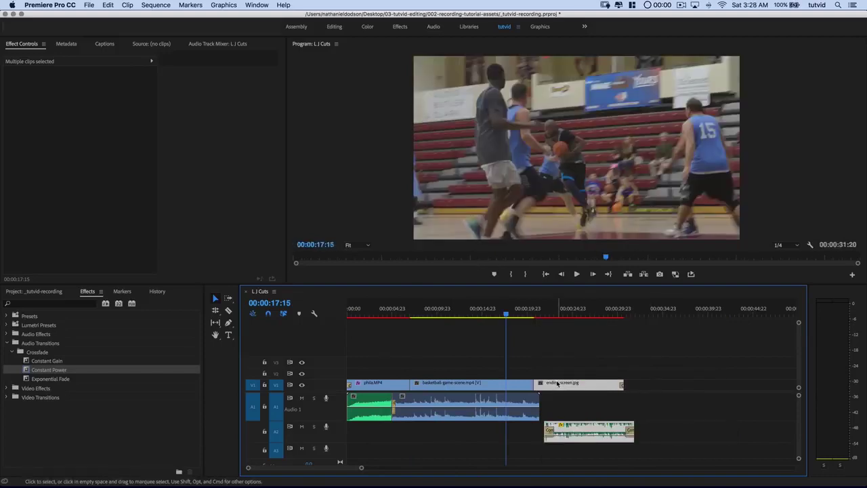
key(super+z)
drag(654, 389, 686, 442)
drag(676, 391, 581, 391)
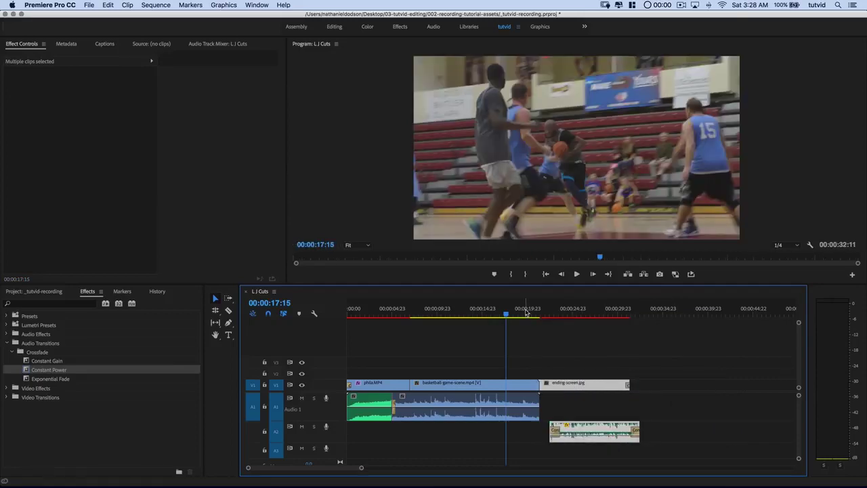
Trim the start of ending-screen.jpg to line up with the start of the music clip at about 00:00:22:10
mouse_move(525, 317)
mouse_down()
mouse_move(553, 322)
mouse_move(516, 323)
mouse_up()
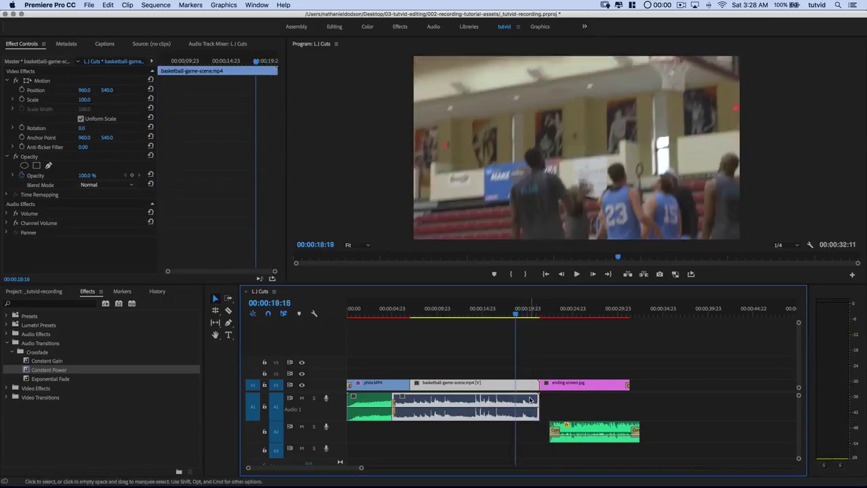
scroll(583, 409, up, 6)
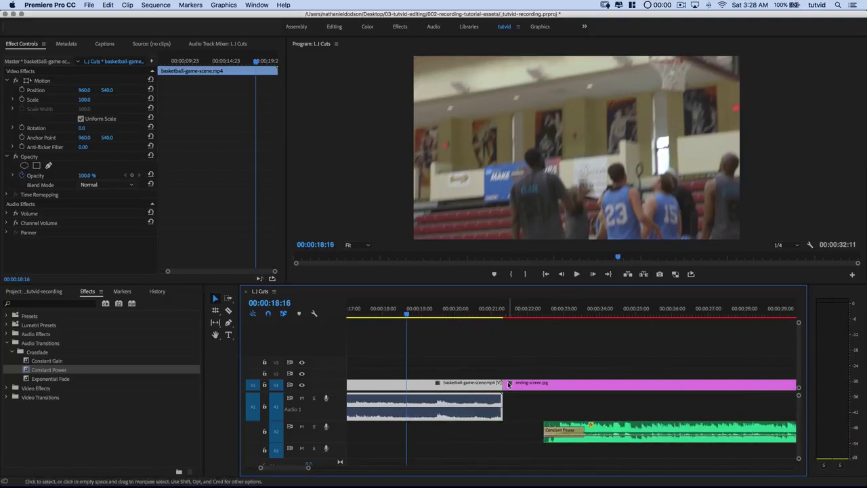
drag(509, 384, 544, 385)
click(542, 313)
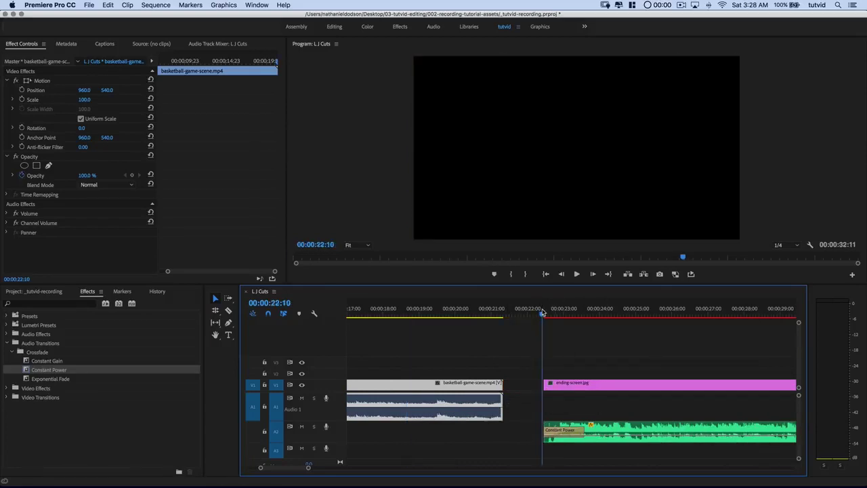
Move ending-screen.jpg and the music clip together to close the gap at 00:00:21:07, and check the ending image
drag(551, 359, 592, 428)
drag(576, 389, 533, 389)
drag(494, 310, 502, 311)
key(minus)
key(minus)
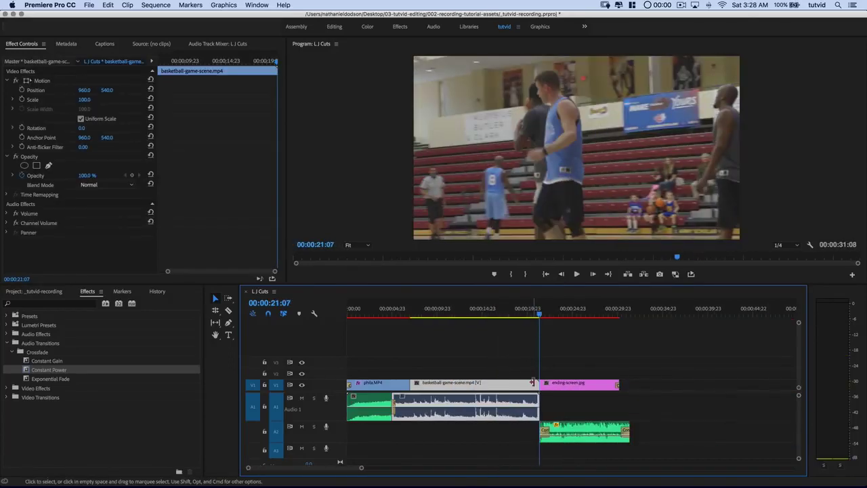
key(equal)
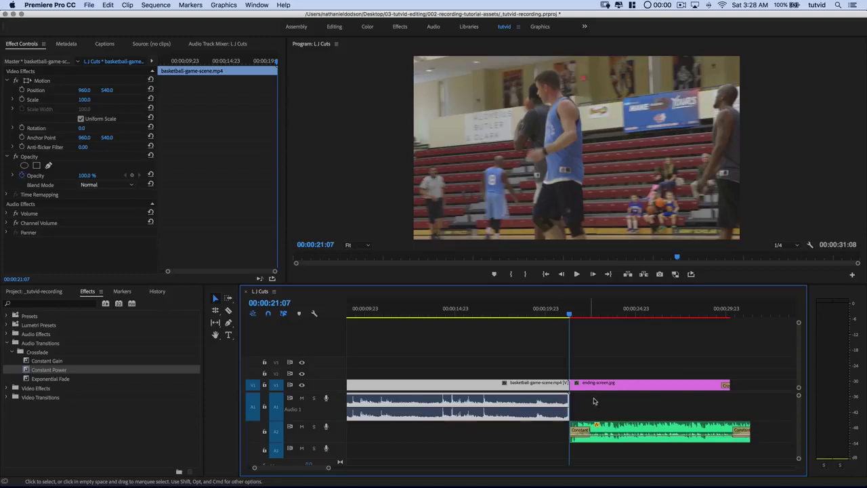
click(611, 314)
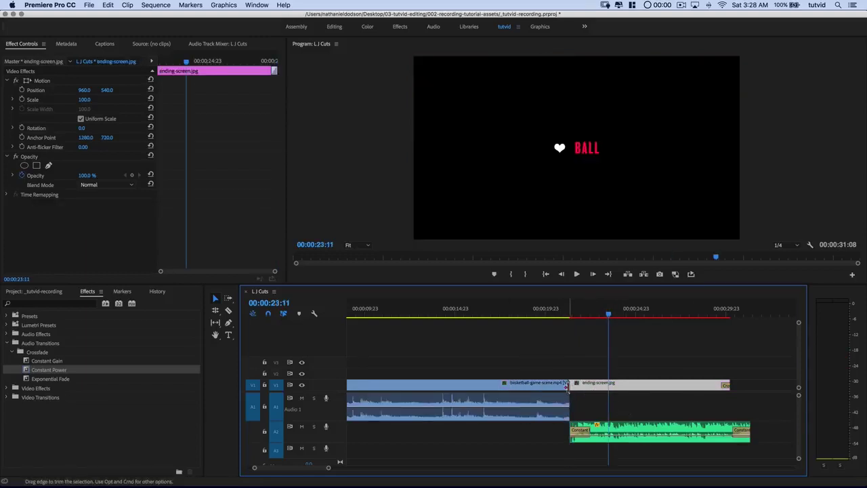
Try rolling only the video edit point between the basketball clip and ending-screen.jpg earlier, leaving the audio in place
click(216, 310)
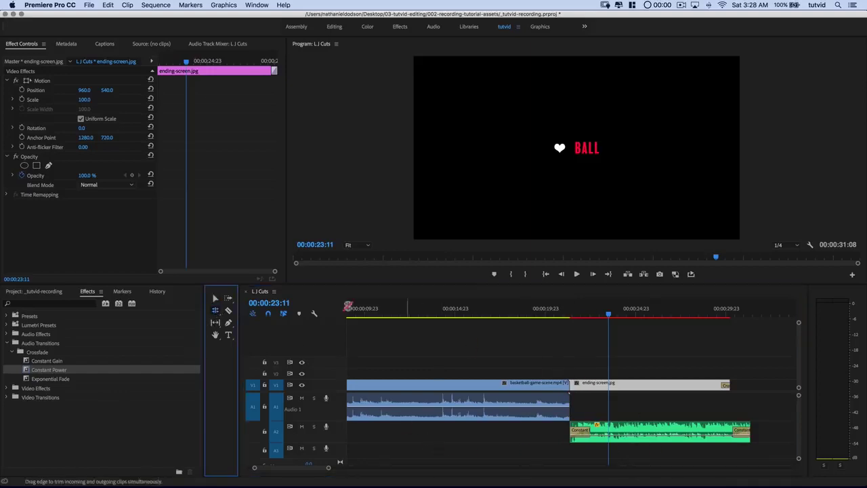
click(215, 298)
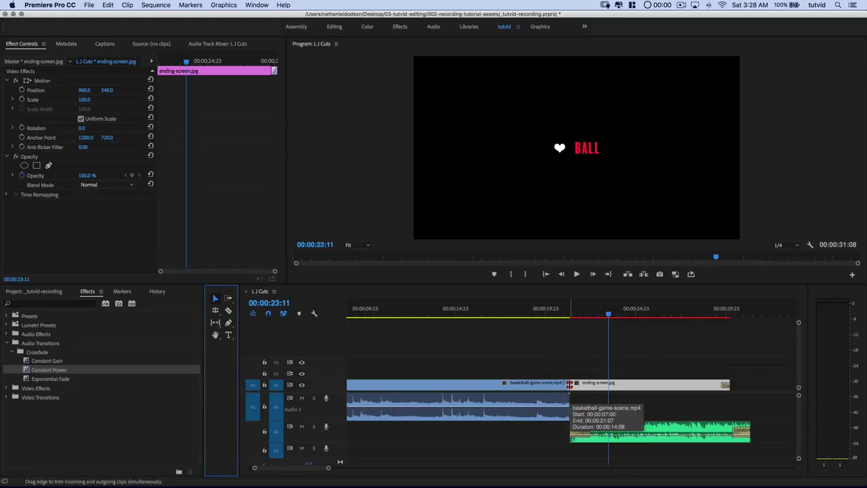
mouse_move(570, 385)
mouse_down()
mouse_move(520, 384)
mouse_move(569, 384)
mouse_up()
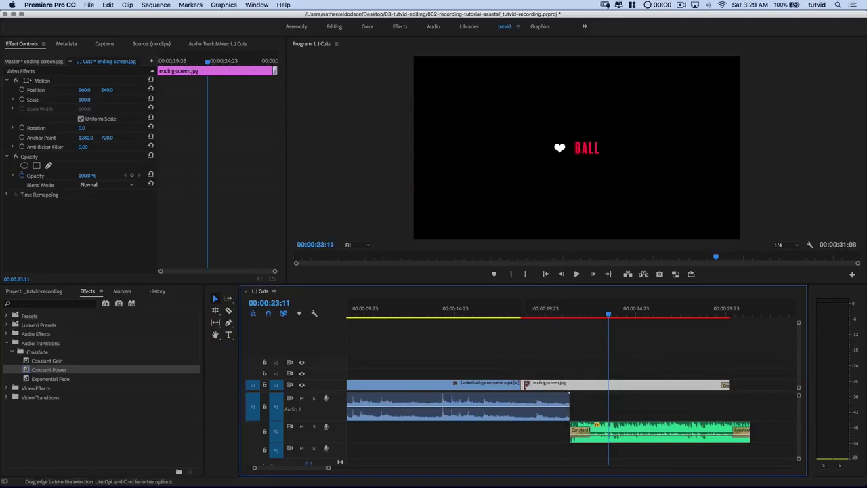
drag(562, 310, 569, 310)
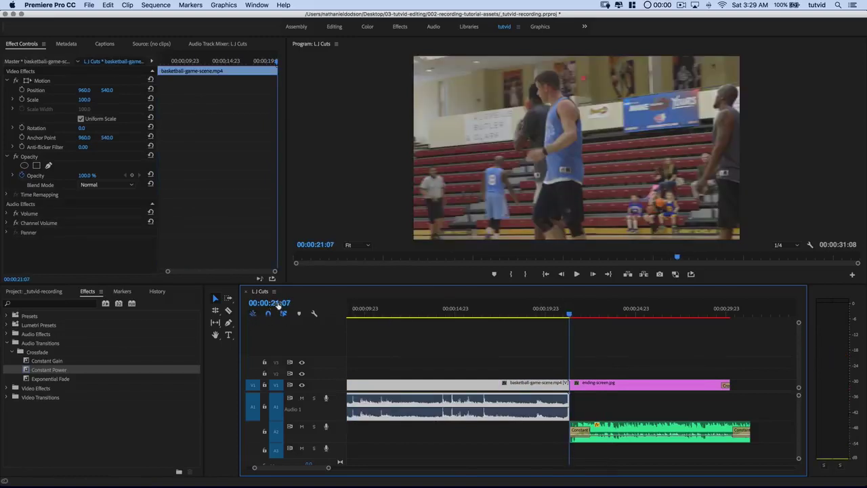
Roll the video edit point between the basketball clip and ending-screen.jpg to 00:00:19:06 and play from 00:00:17:19 to review the L cut
click(530, 314)
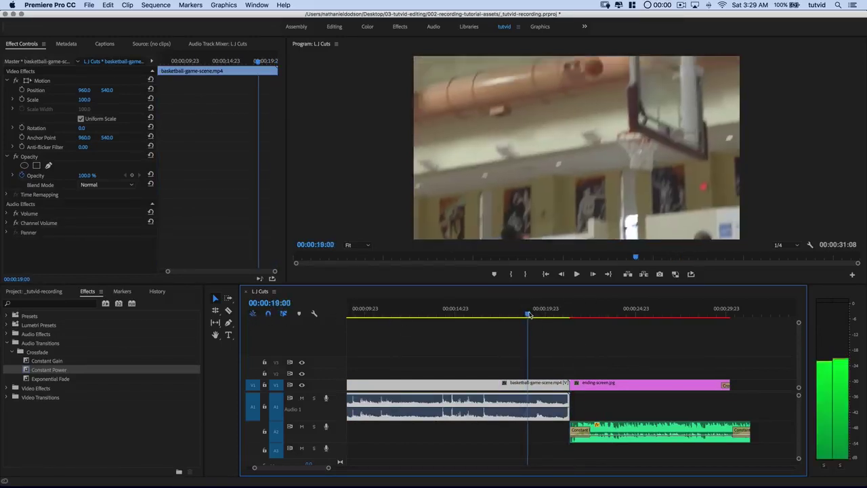
drag(529, 313, 533, 314)
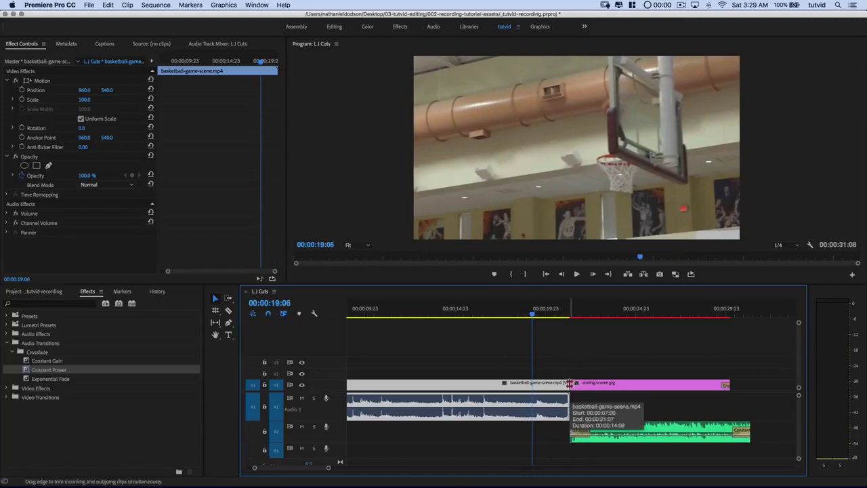
drag(569, 383, 534, 383)
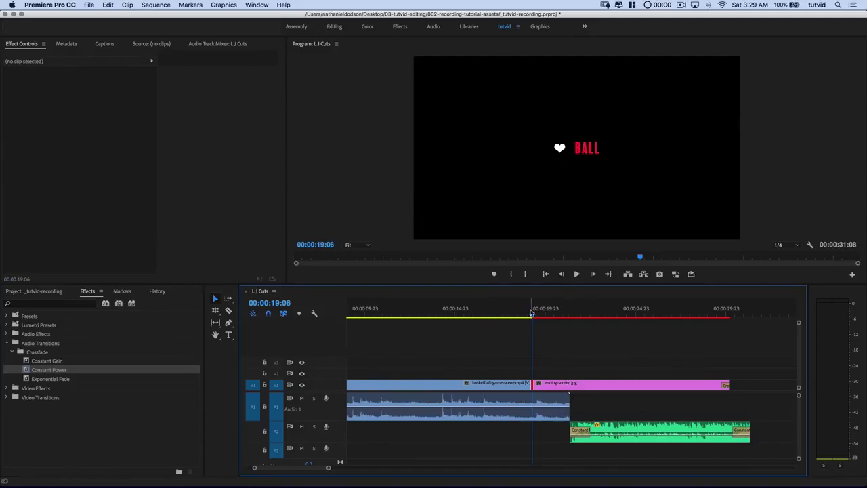
drag(533, 313, 507, 314)
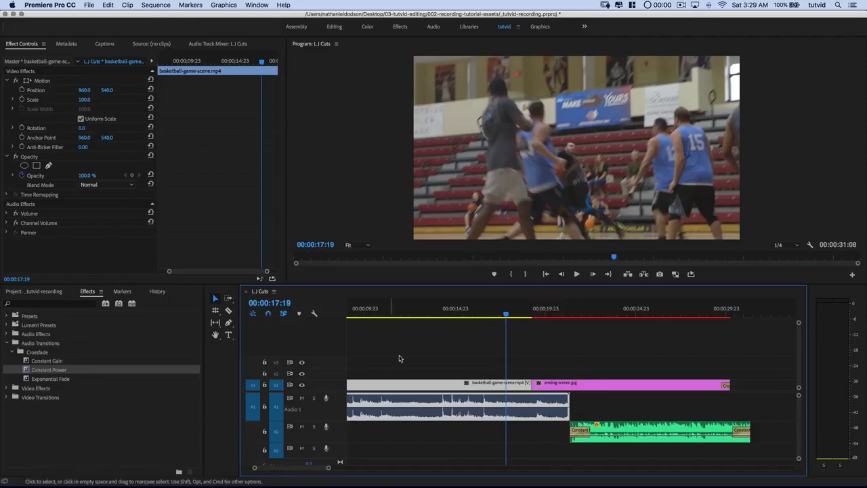
key(space)
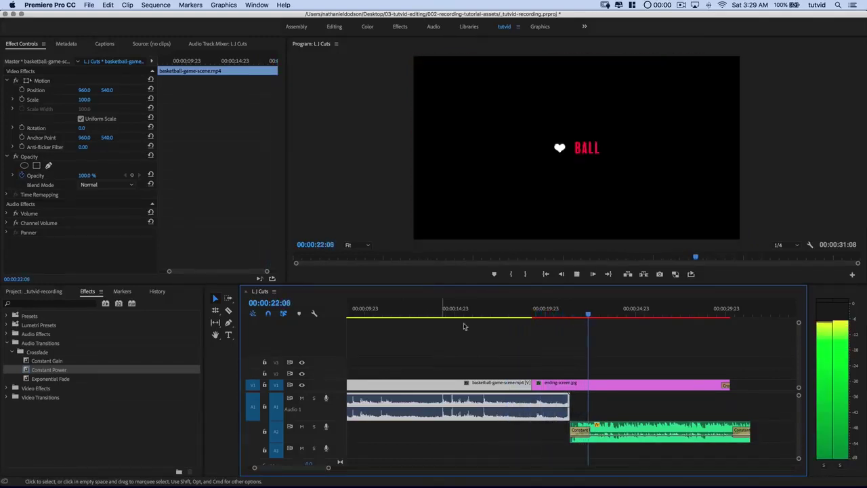
Move the music clip earlier to start at 00:00:20:15, overlapping the end of the basketball audio
click(566, 314)
drag(566, 314, 557, 313)
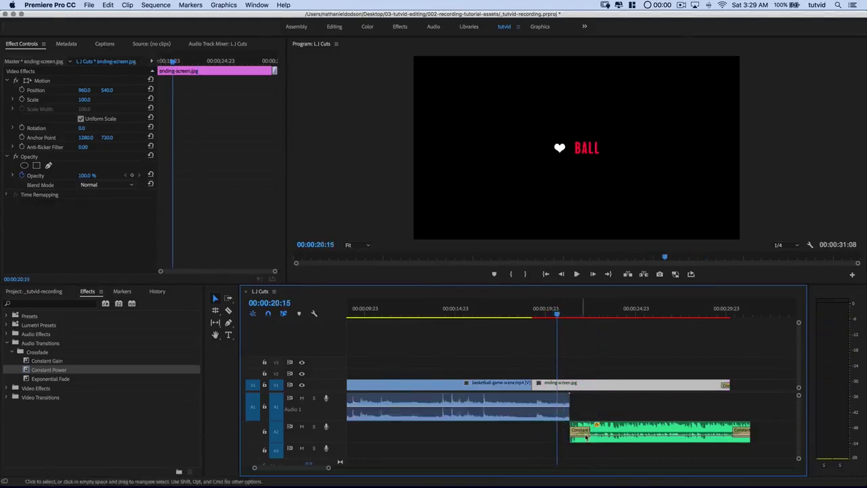
click(625, 432)
drag(625, 432, 612, 432)
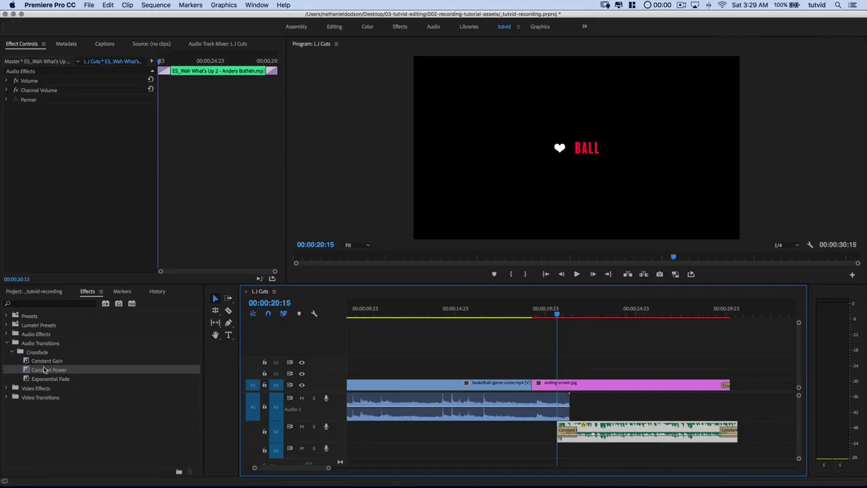
Apply a Constant Power fade to the end of the basketball audio, spanning its overlap with the music, and play through it
drag(44, 369, 437, 401)
drag(582, 409, 558, 407)
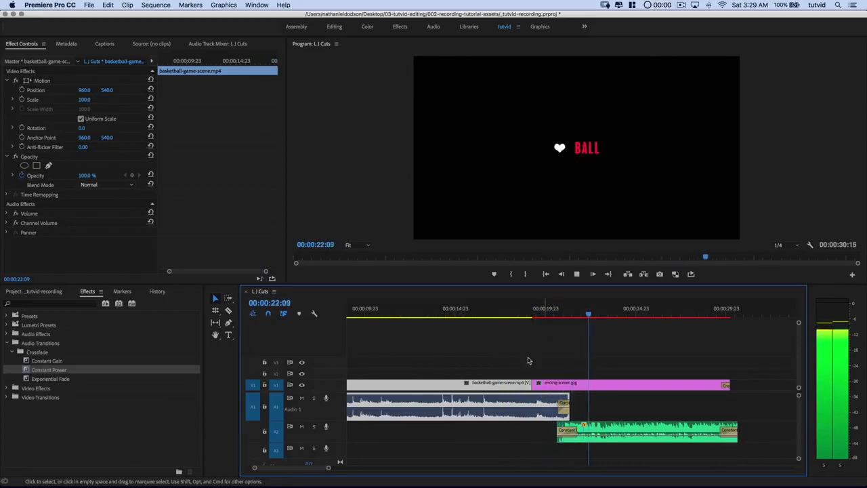
key(space)
Show the whole edit in the timeline and return the playhead to 00:00:04:12 within phila.MP4
key(minus)
key(minus)
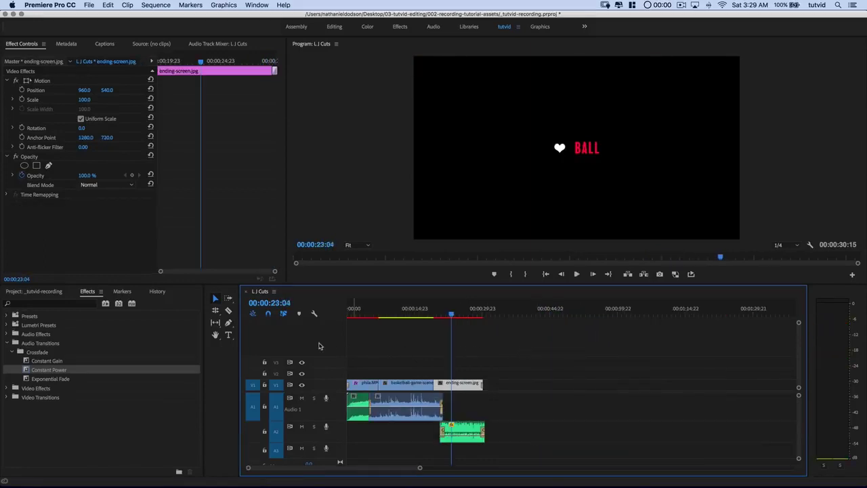
click(370, 315)
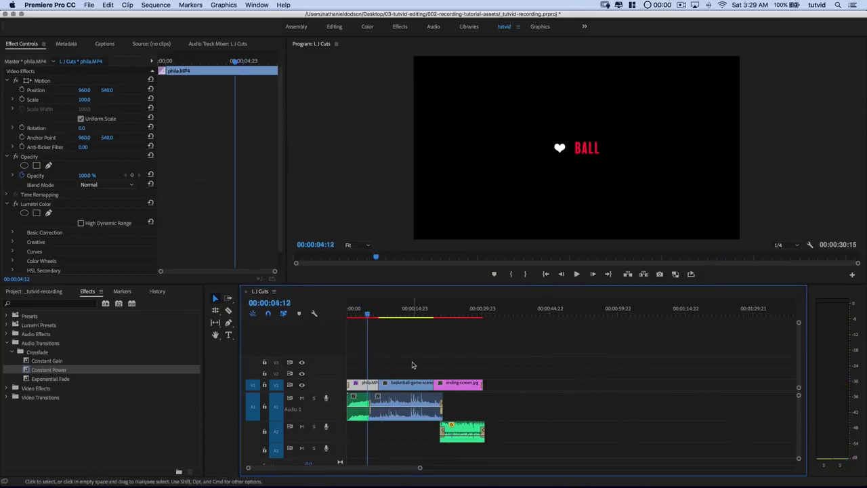